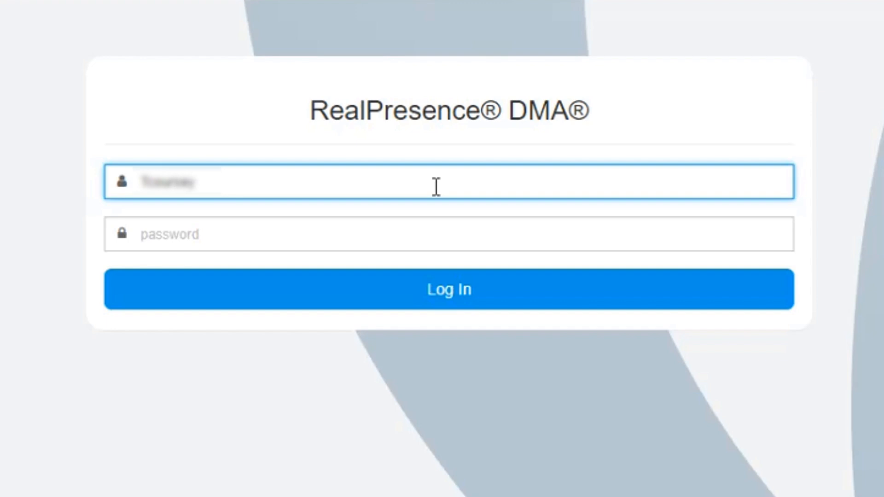
Enter the account password and log in to RealPresence DMA
left_click(381, 226)
type("•••••••••••")
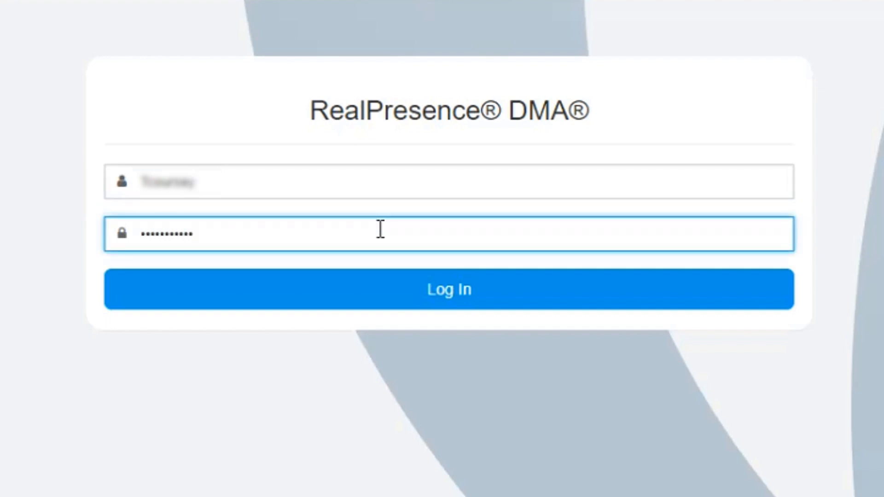
left_click(405, 285)
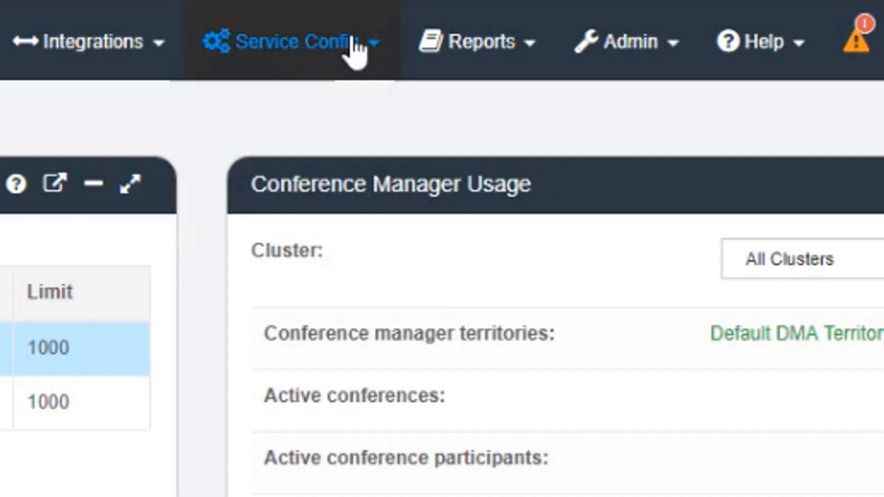
Open the Conference Templates page of the conference manager settings
left_click(354, 43)
mouse_move(399, 105)
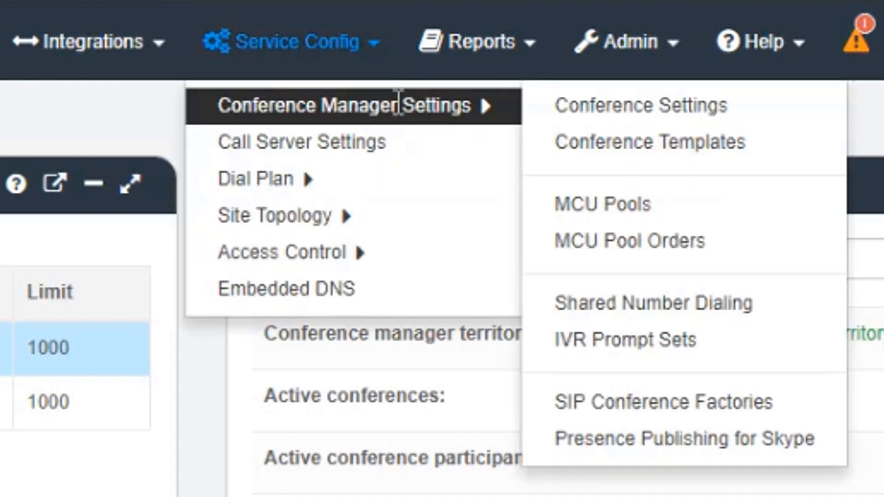
left_click(612, 145)
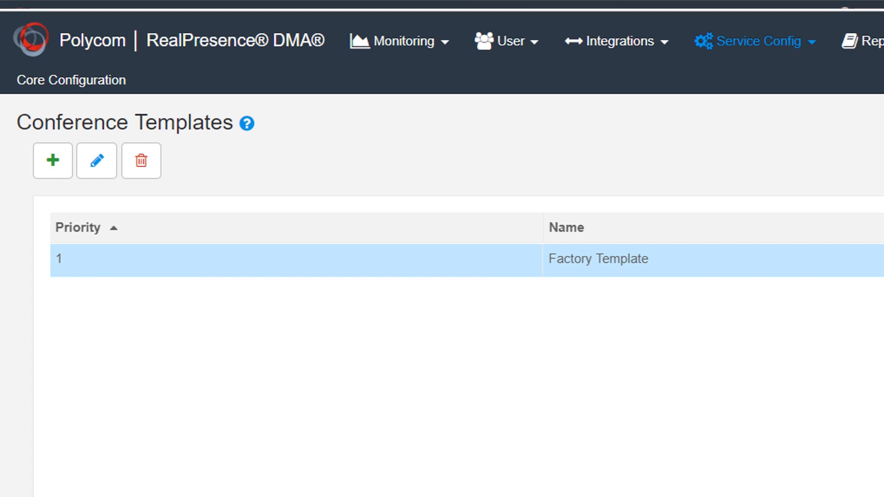
Add a conference template named "1024k quad screen" with WebRTC set to WebRTC with MCUs only
left_click(51, 161)
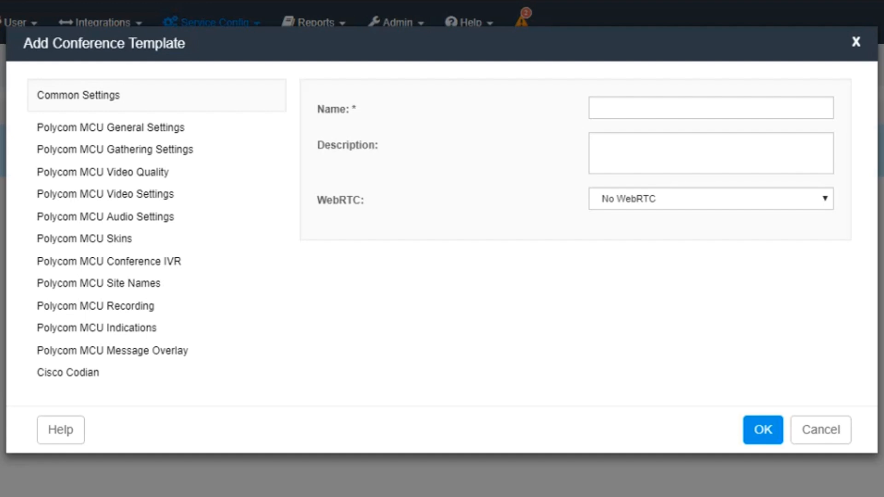
left_click(653, 108)
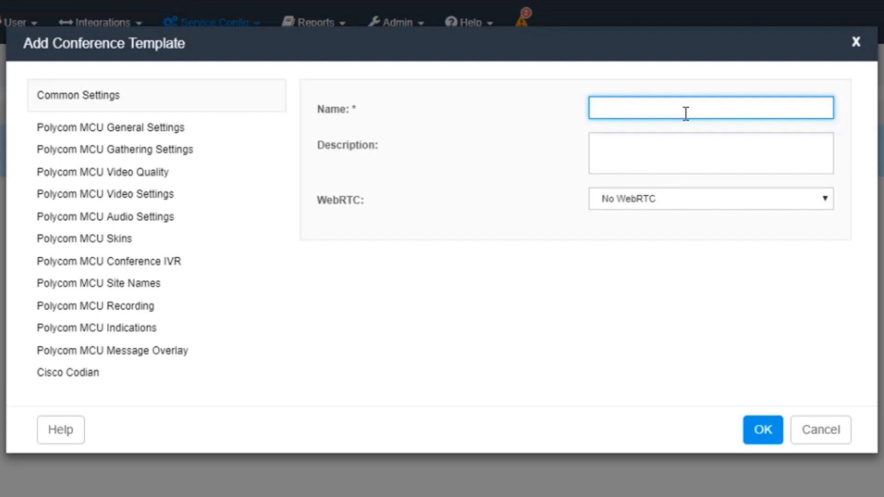
type("1024k quad screen")
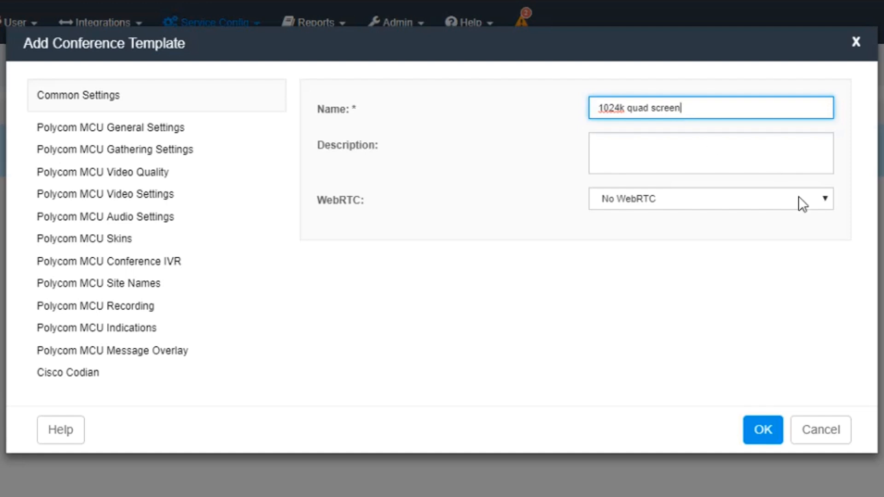
left_click(817, 201)
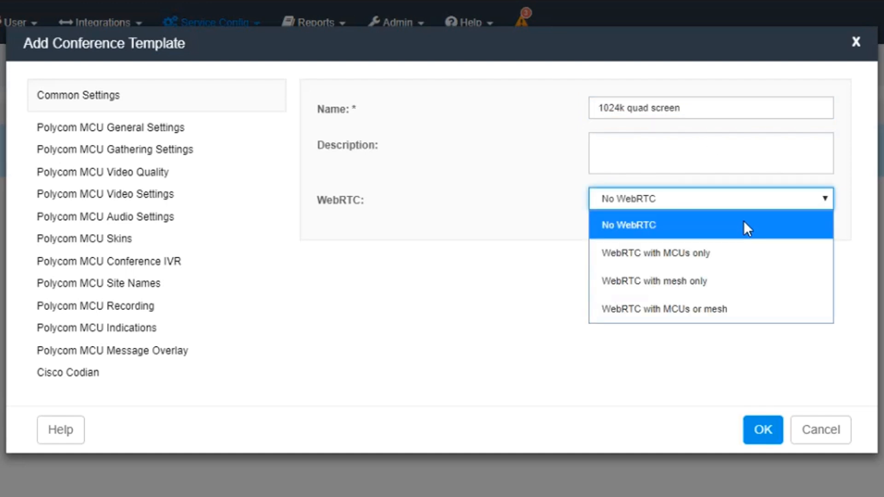
left_click(698, 251)
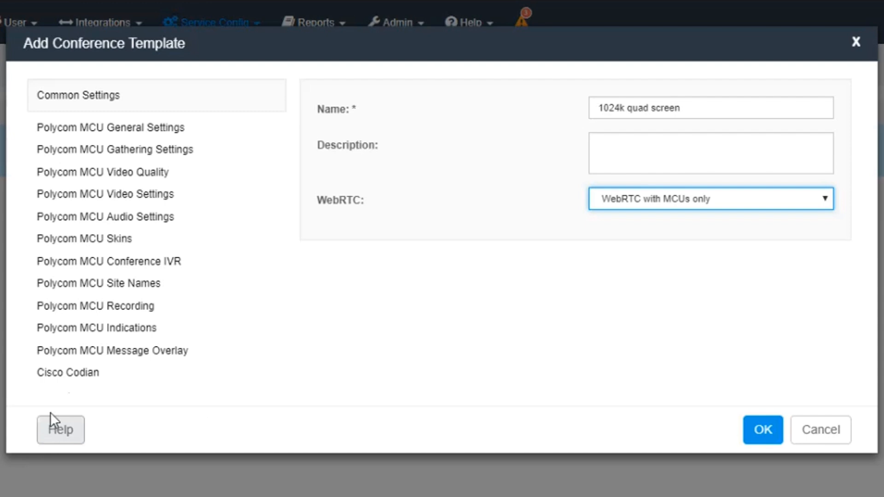
In the template's Polycom MCU general settings, leave Use existing profile off and set the line rate to 1024 kbps
left_click(166, 130)
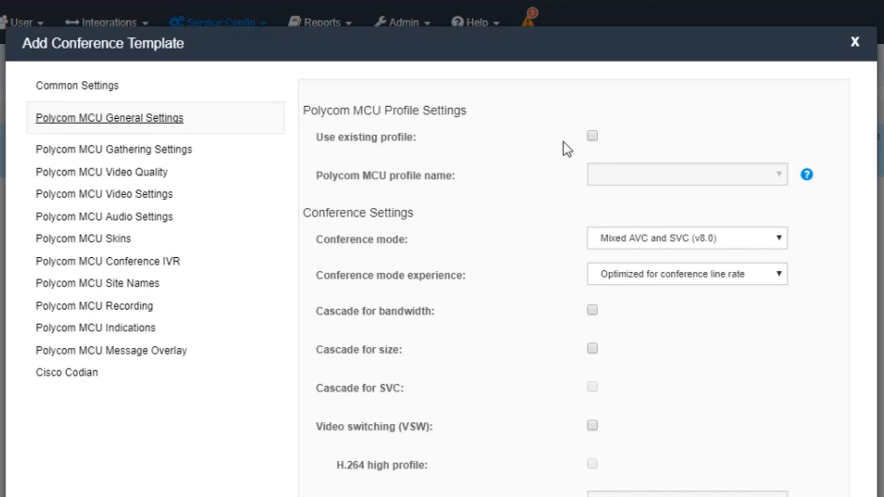
left_click(597, 139)
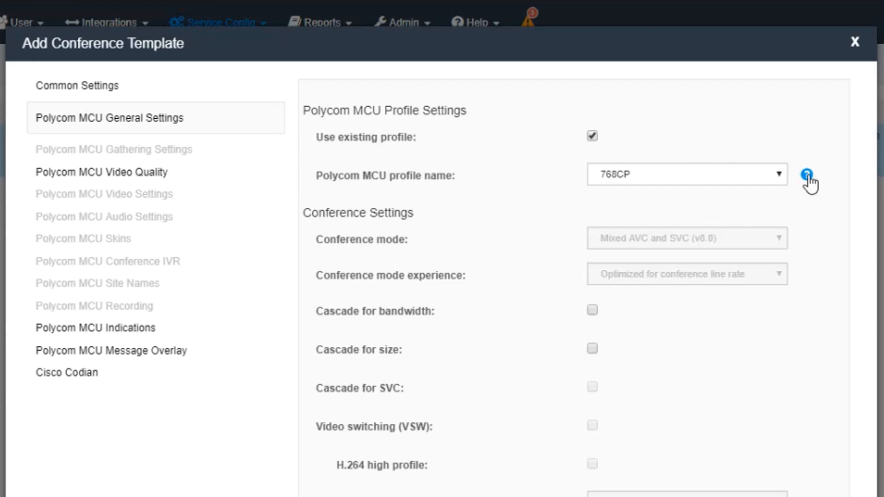
left_click(592, 137)
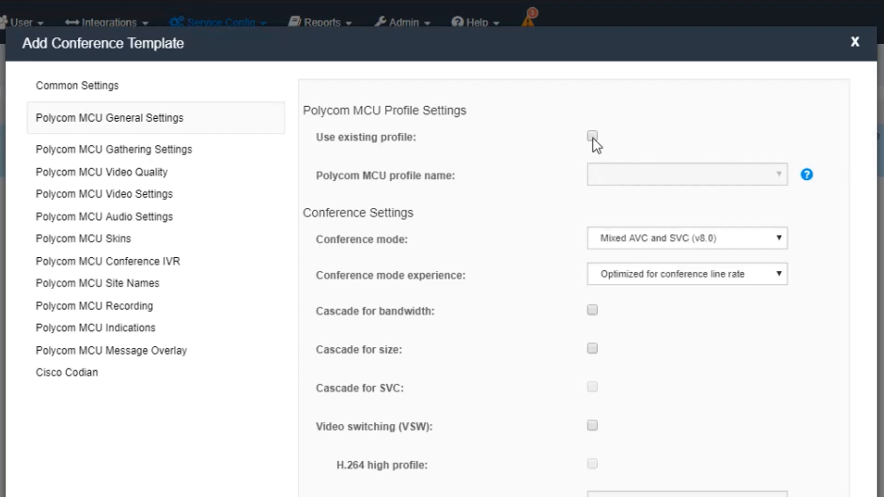
scroll(664, 273, "down", 3)
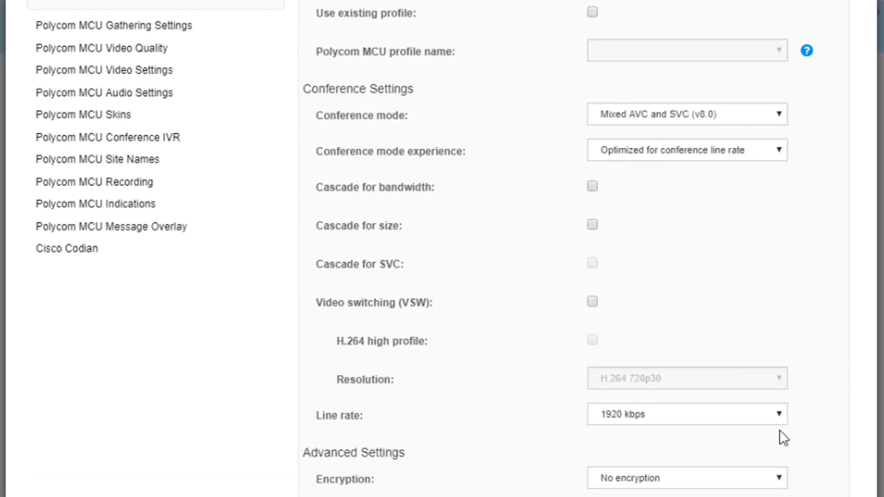
left_click(781, 415)
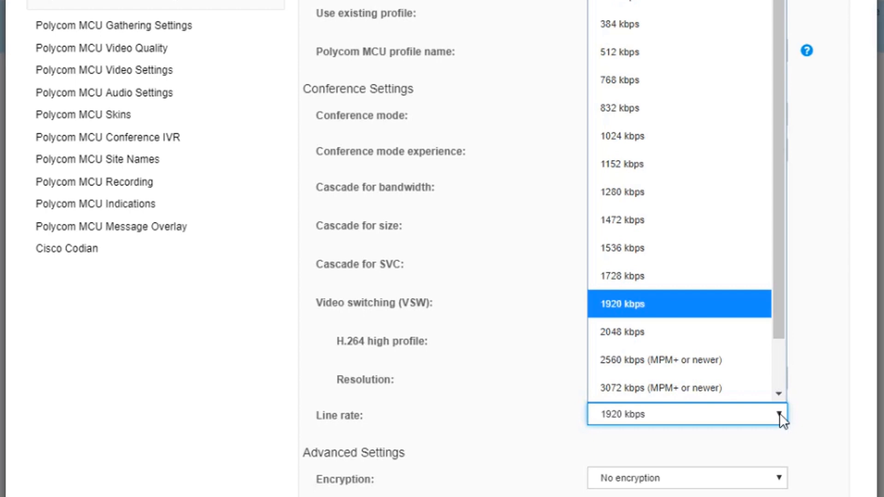
left_click(639, 138)
scroll(640, 193, "up", 3)
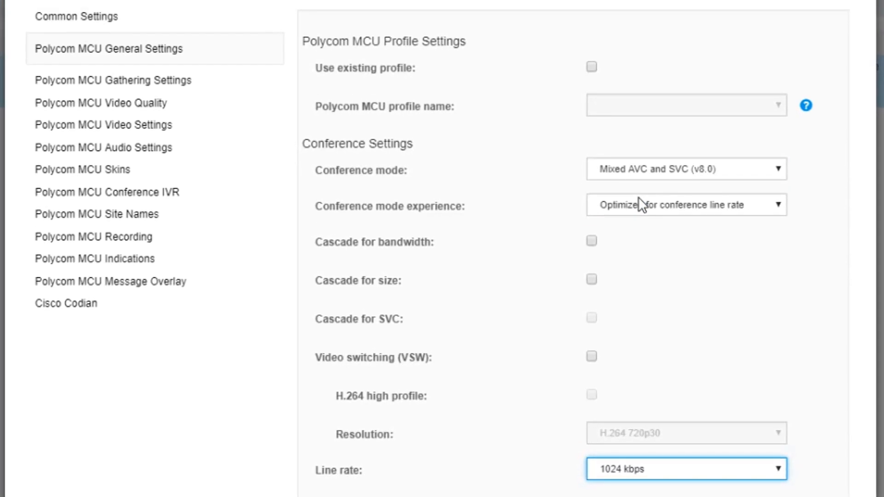
In the template's Polycom MCU video settings, disable auto layout and choose the four-frame two by two layout
left_click(103, 146)
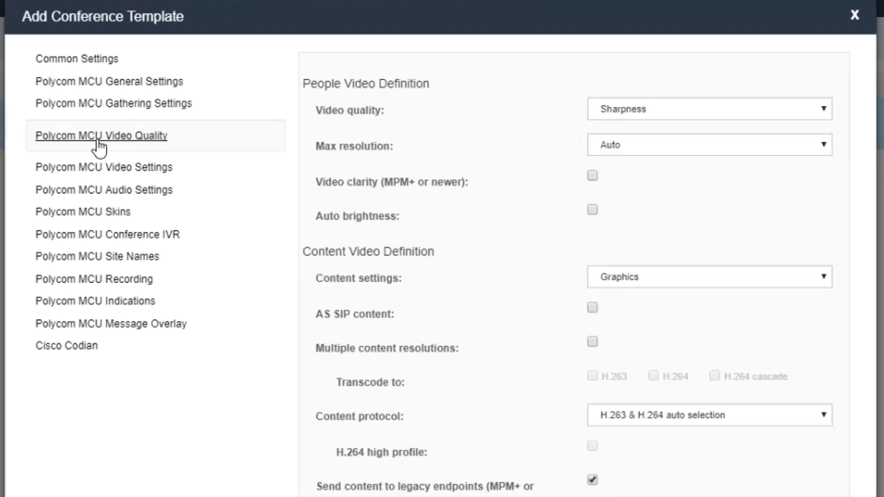
left_click(179, 172)
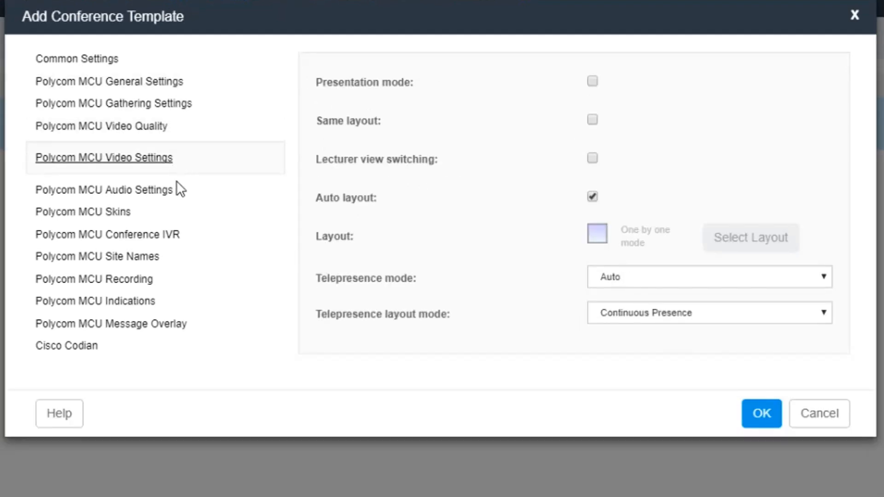
left_click(176, 196)
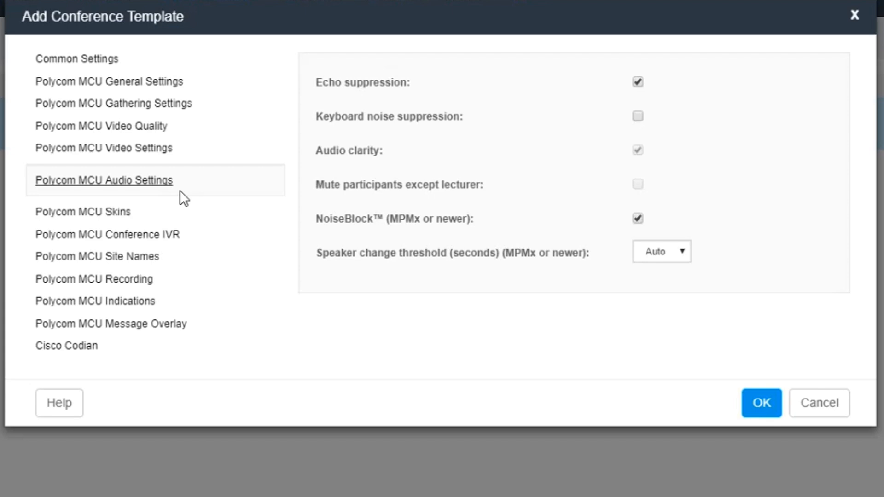
left_click(185, 158)
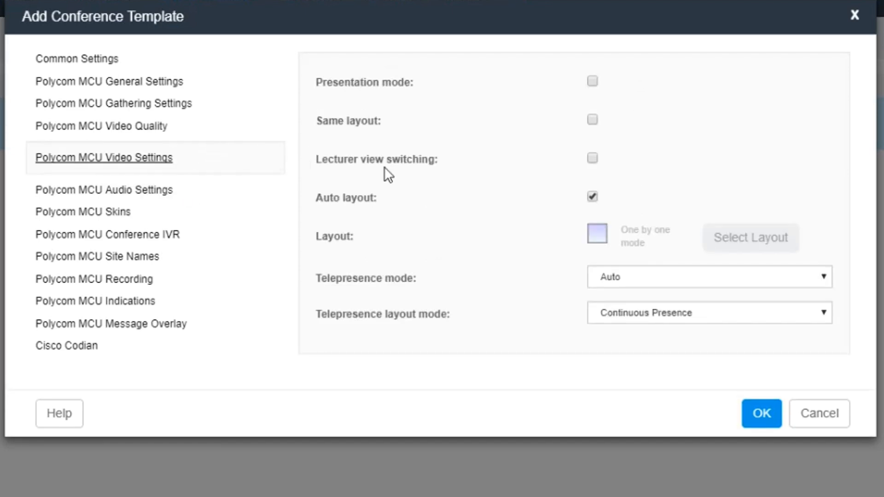
left_click(593, 197)
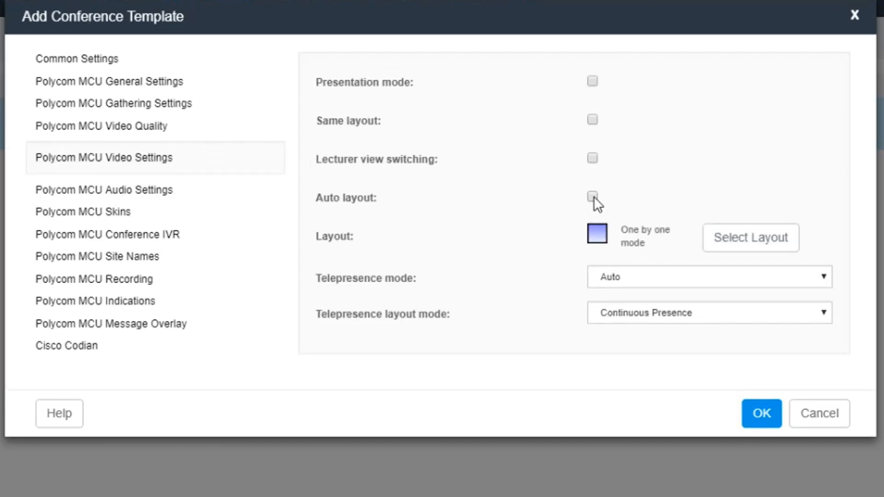
left_click(712, 243)
left_click(275, 69)
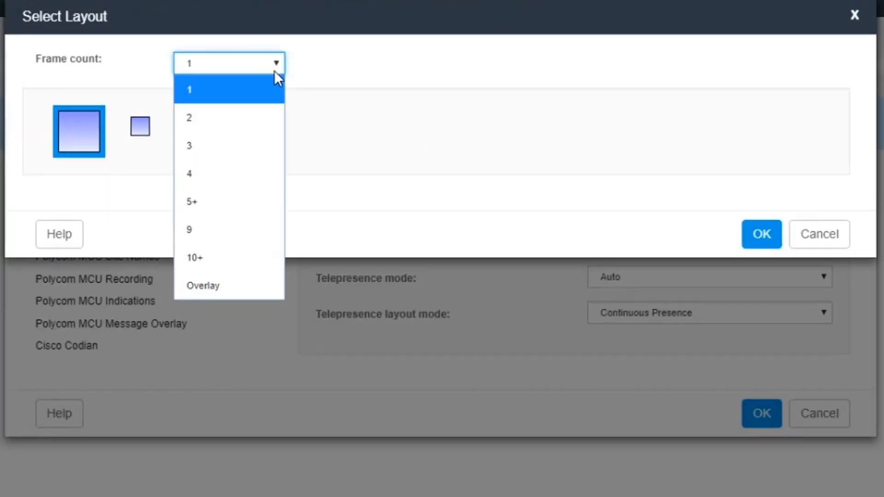
left_click(241, 174)
left_click(276, 130)
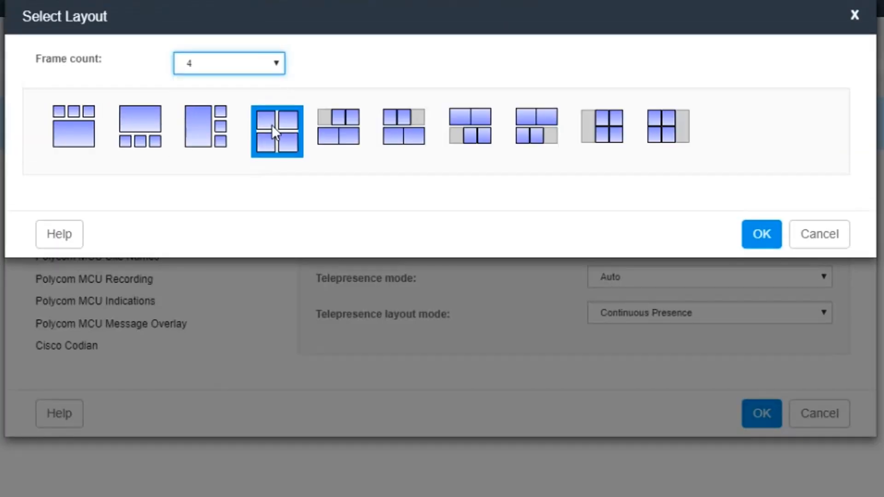
left_click(748, 240)
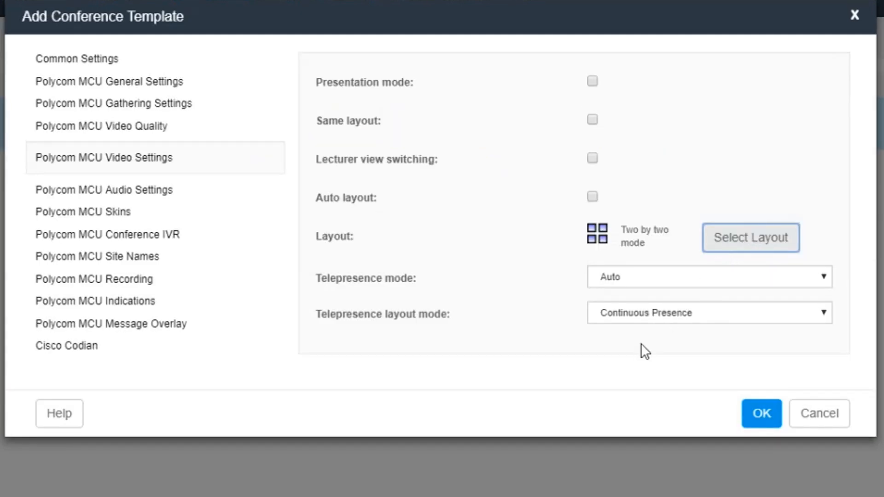
Override the template's default conference IVR service with Conference IVR Service
left_click(177, 235)
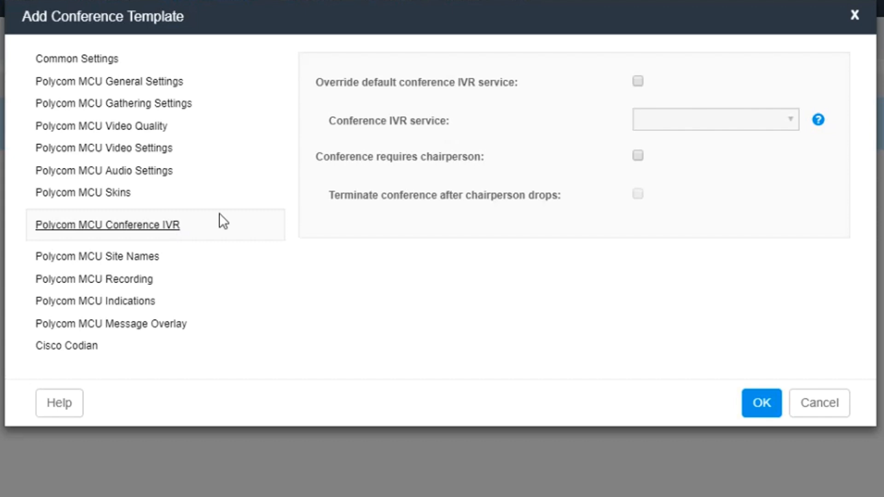
left_click(639, 81)
left_click(789, 117)
left_click(789, 117)
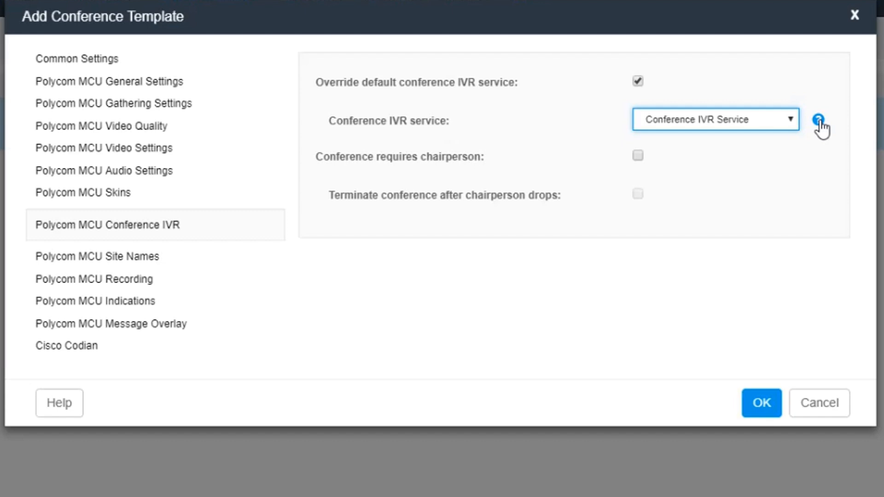
Enable recording, audio participant and video participant indications, display them on participant join or leave, and save the template
left_click(129, 303)
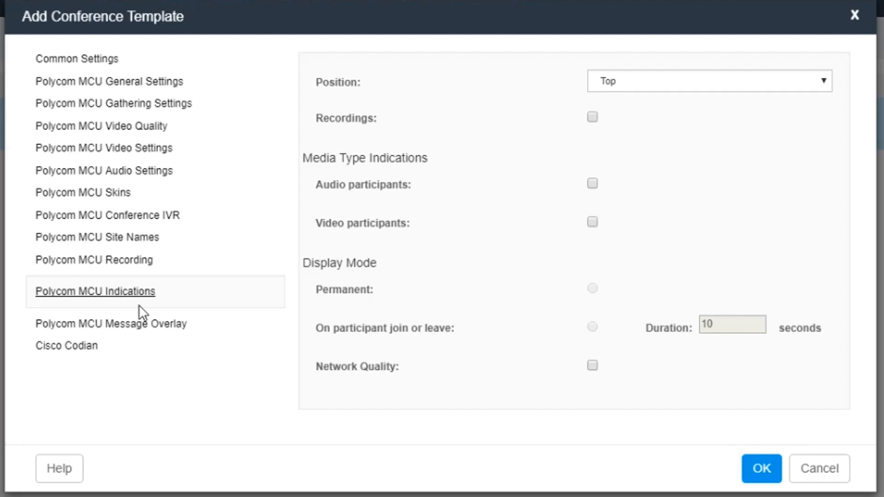
left_click(592, 118)
left_click(592, 185)
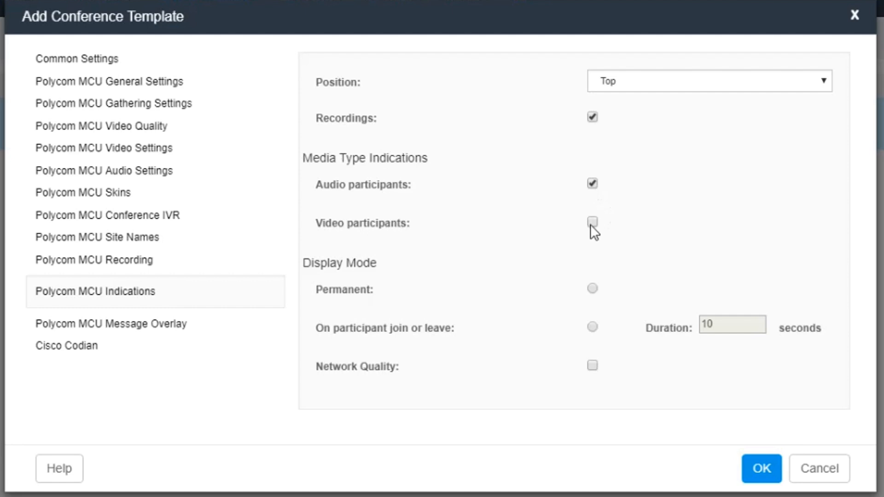
left_click(592, 223)
left_click(593, 327)
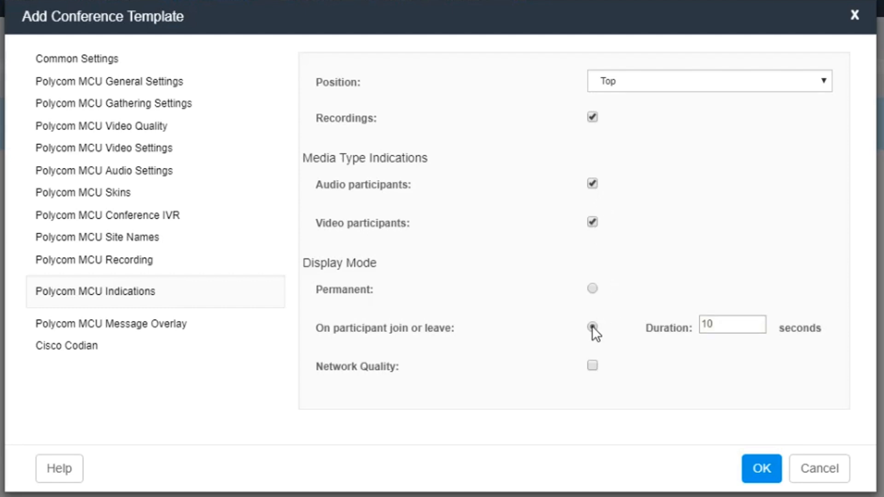
left_click(750, 469)
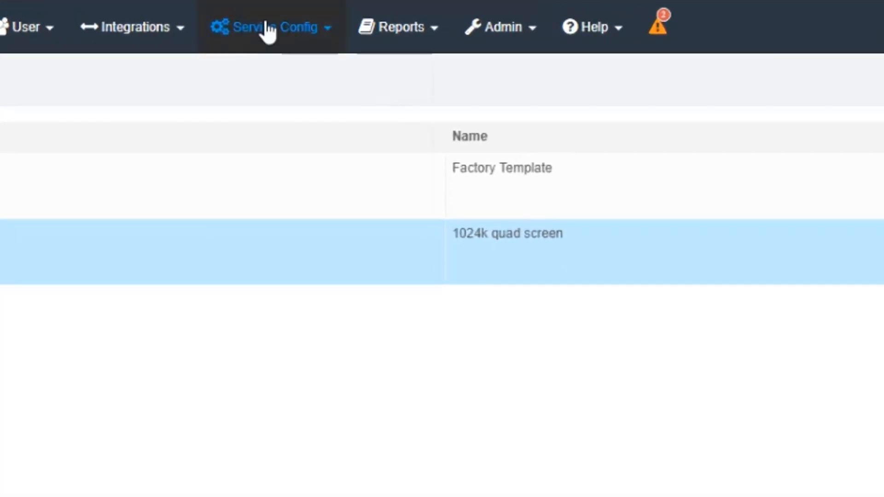
Open the Conference Settings page and look at the dialing prefix and the conference defaults
left_click(268, 32)
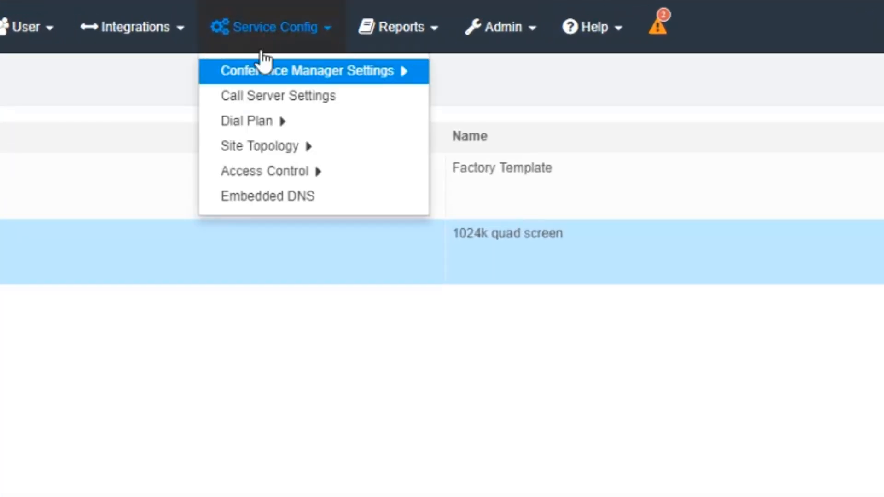
mouse_move(276, 70)
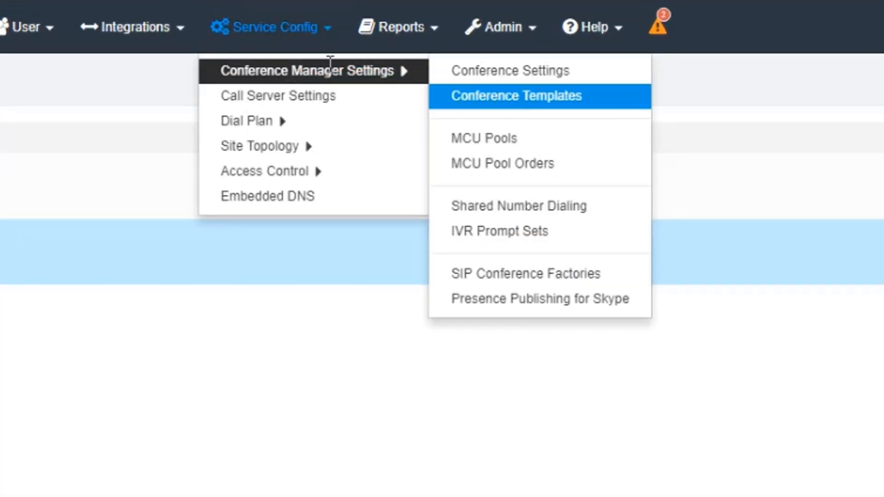
left_click(481, 73)
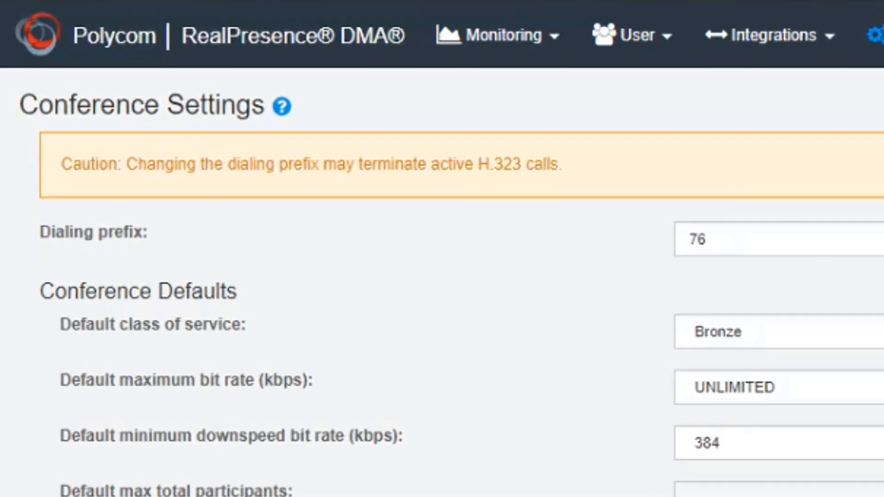
left_click(522, 162)
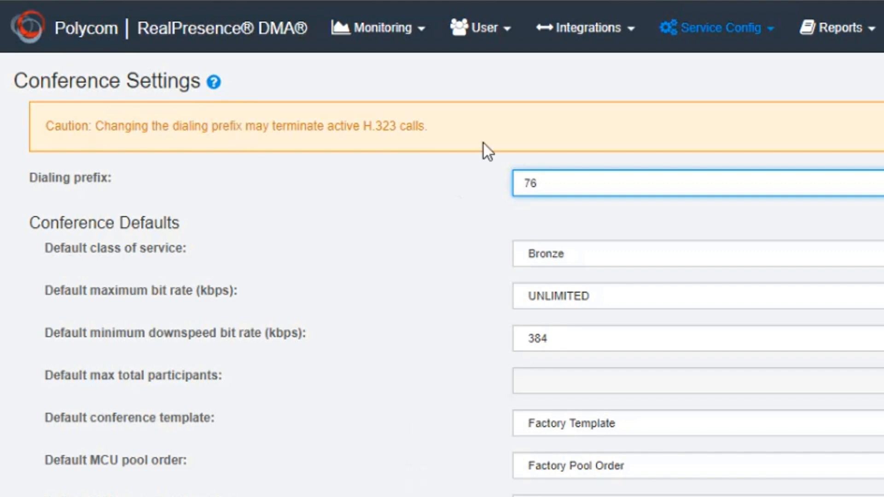
Open the Users page
left_click(503, 29)
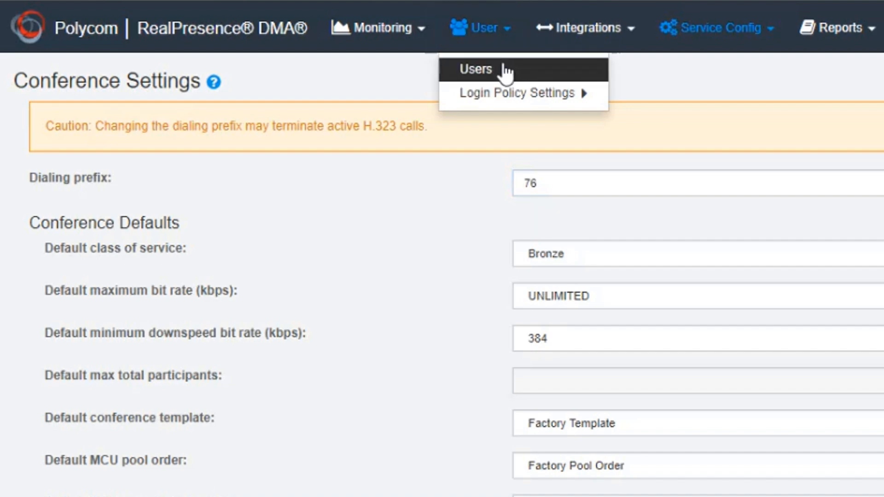
left_click(505, 69)
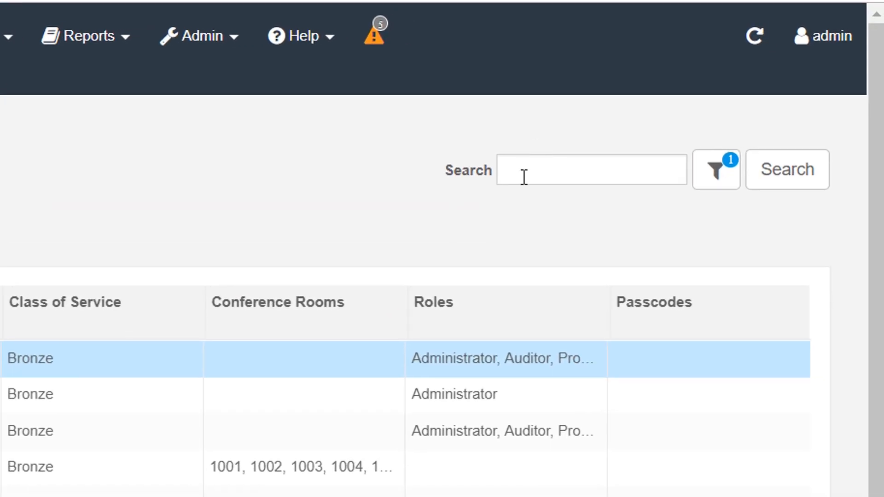
Open the conference rooms of the fifth user in the list, just above the wsp user
left_click(524, 178)
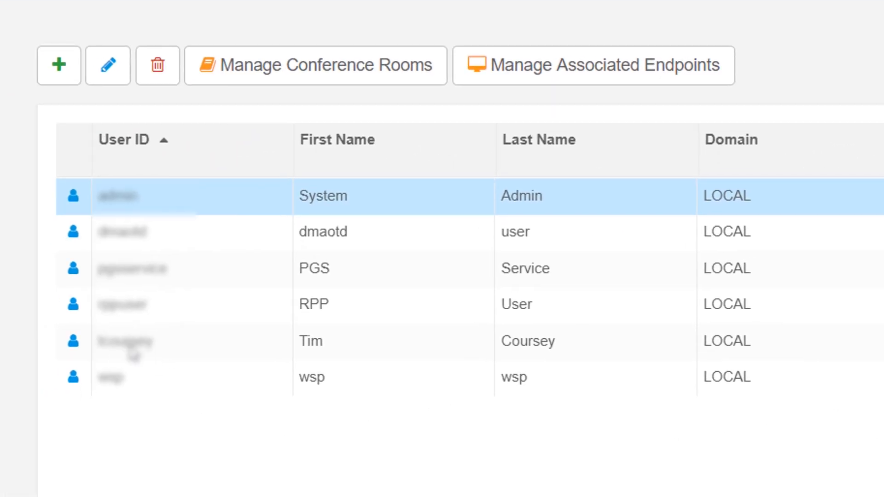
left_click(131, 352)
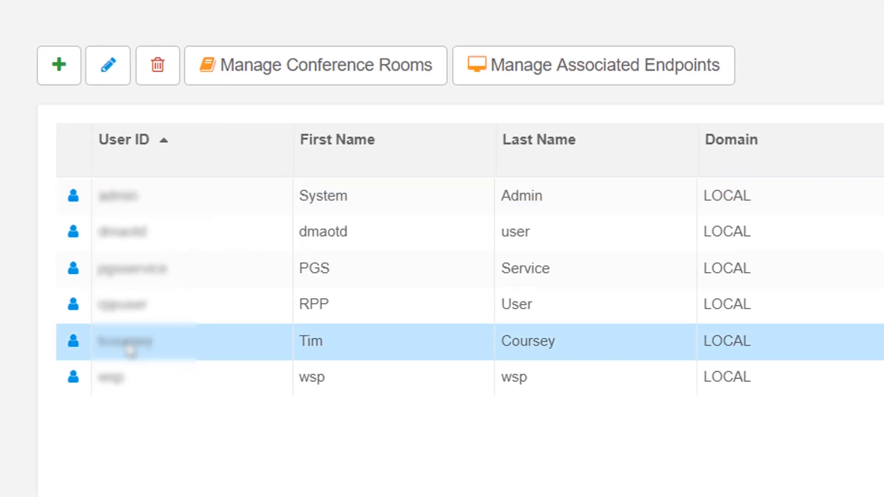
left_click(305, 79)
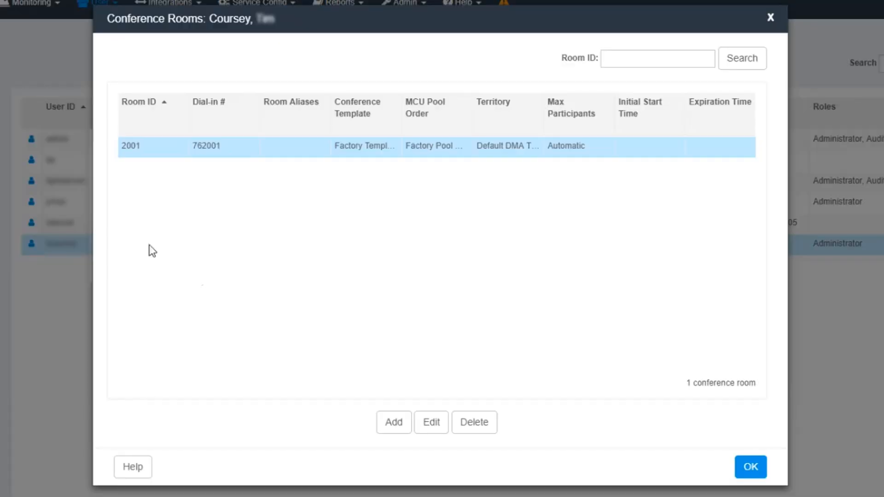
Add a conference room for this user with the room ID 2001
left_click(397, 428)
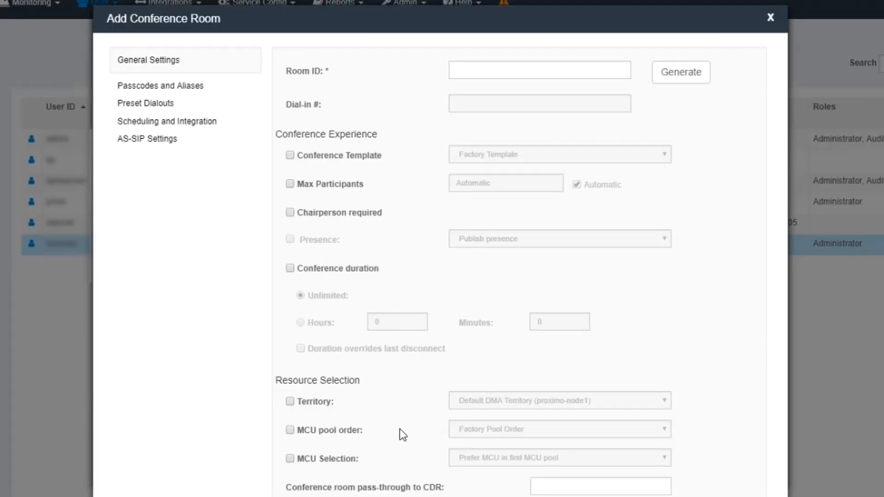
left_click(481, 73)
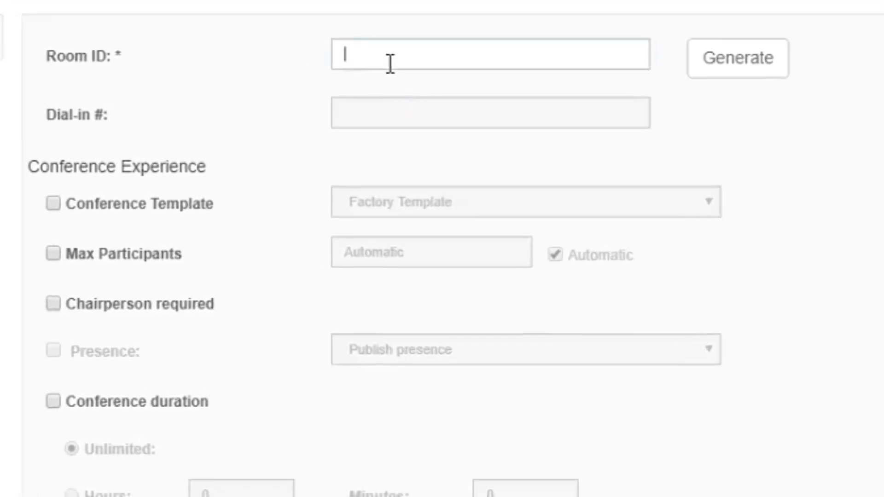
type("2001")
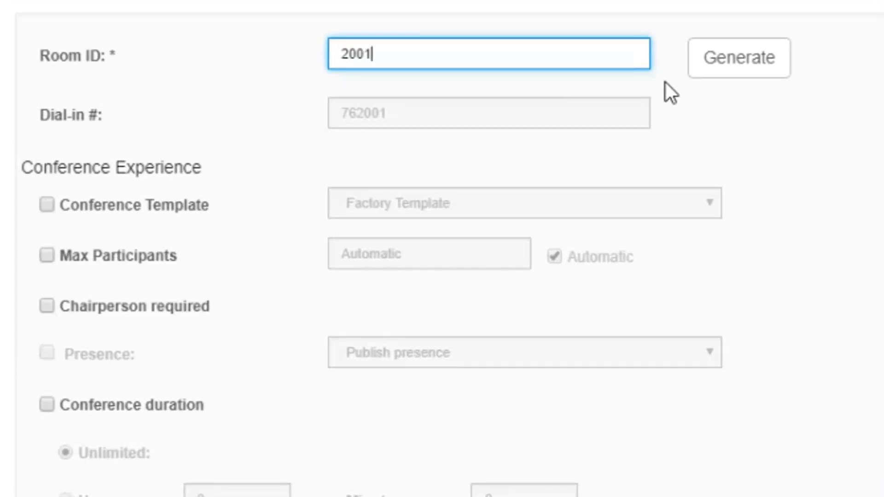
Override the room's conference template with 1024k quad screen and confirm the new room
left_click(42, 206)
left_click(450, 210)
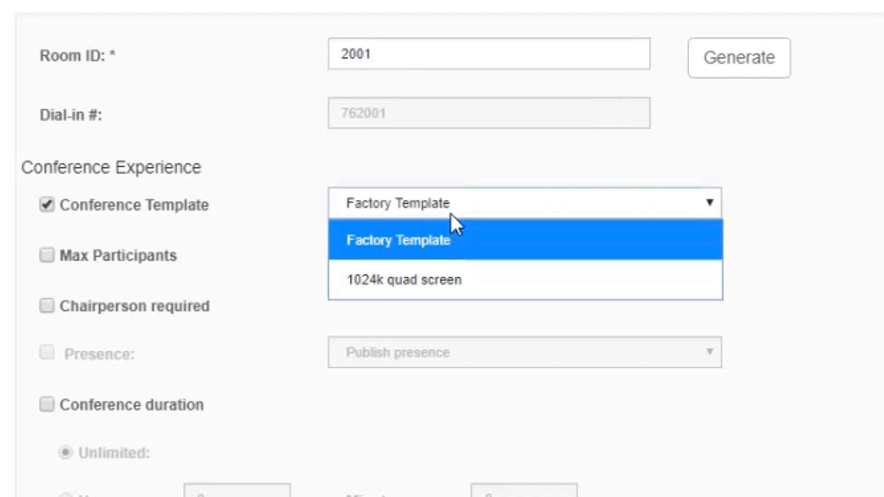
left_click(446, 279)
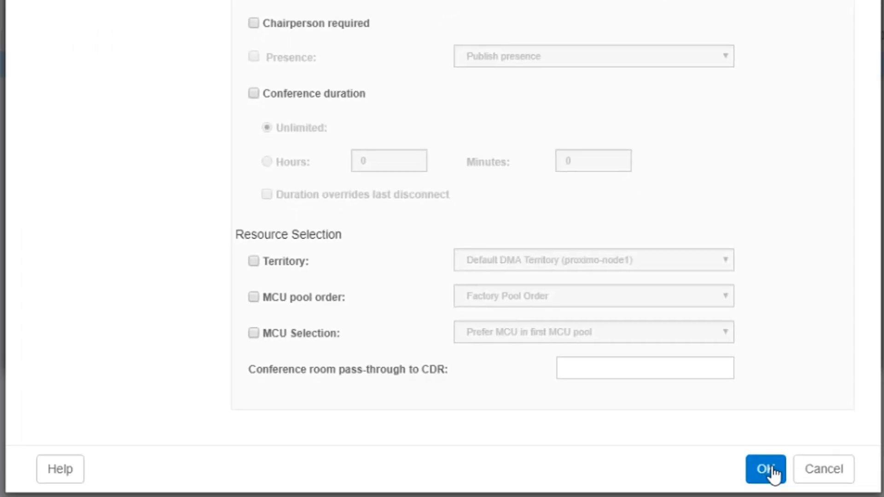
left_click(773, 471)
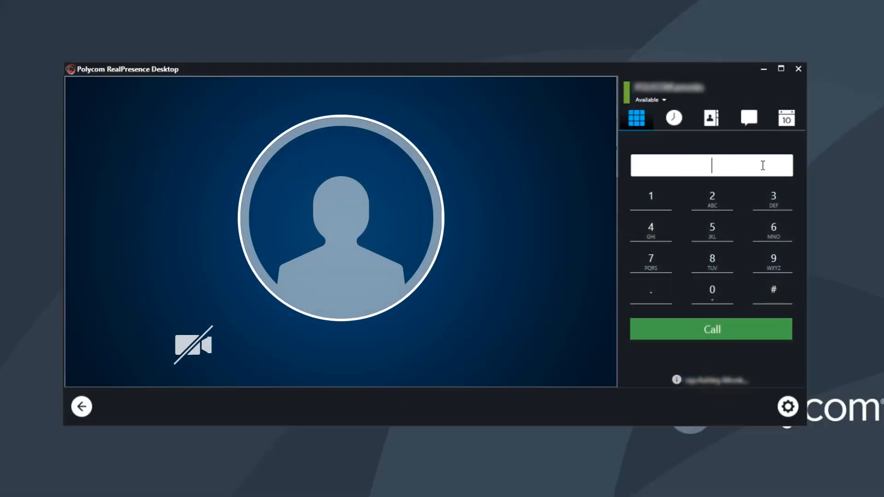
Switch to RealPresence Desktop and enter 762001 as the number to call
type("762001")
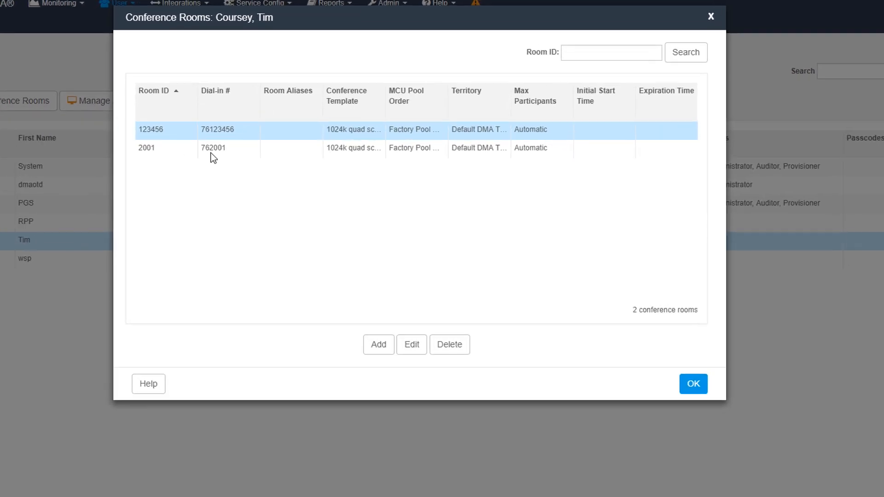
Return to RealPresence DMA, select room 2001 in the user's conference rooms, and open the Active Calls page
left_click(286, 153)
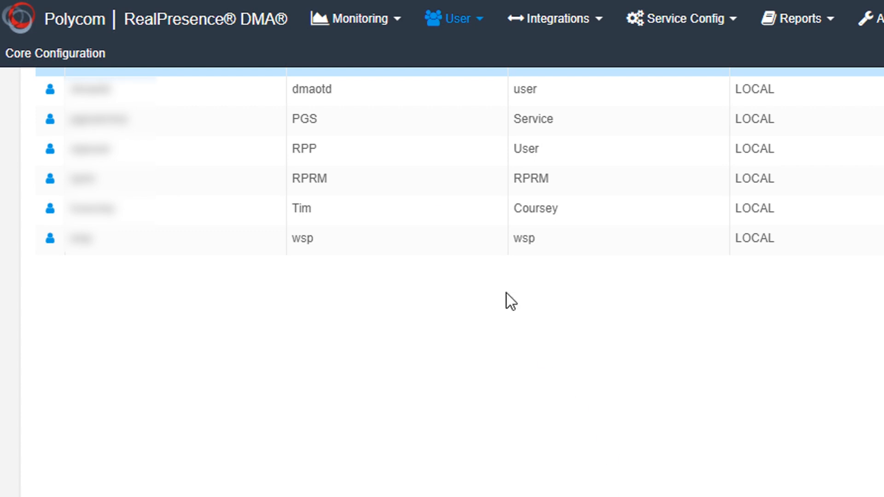
left_click(358, 29)
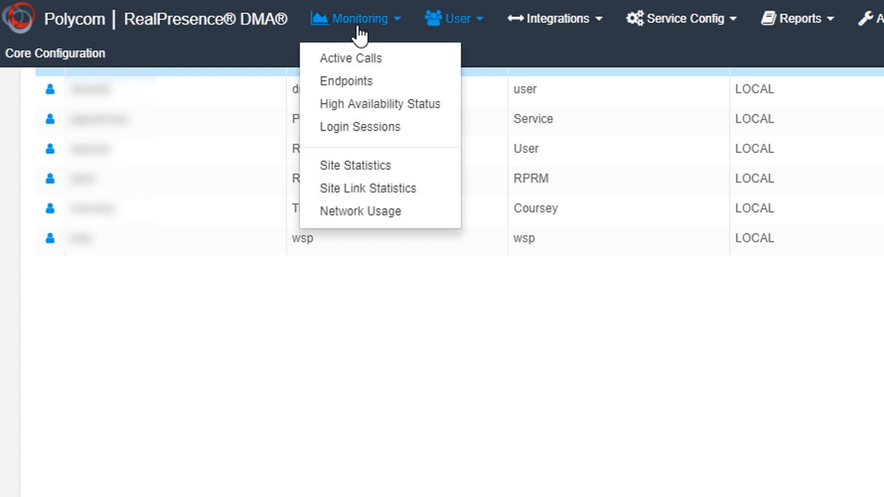
left_click(356, 58)
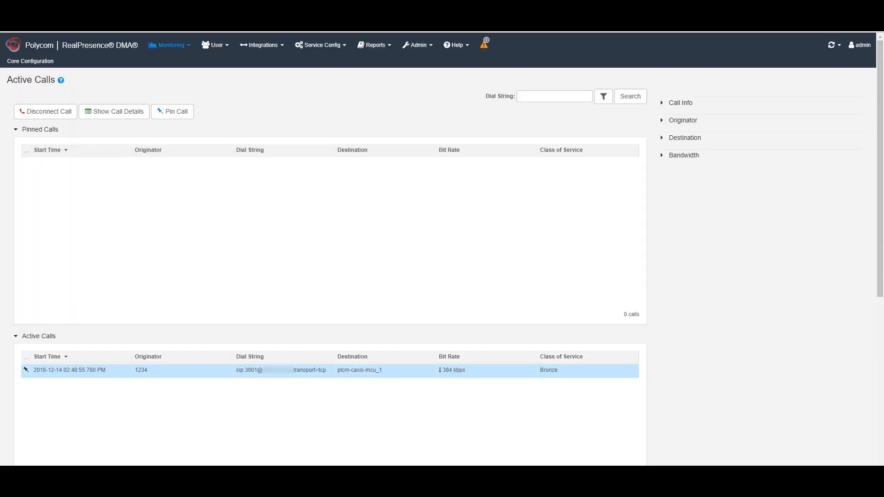